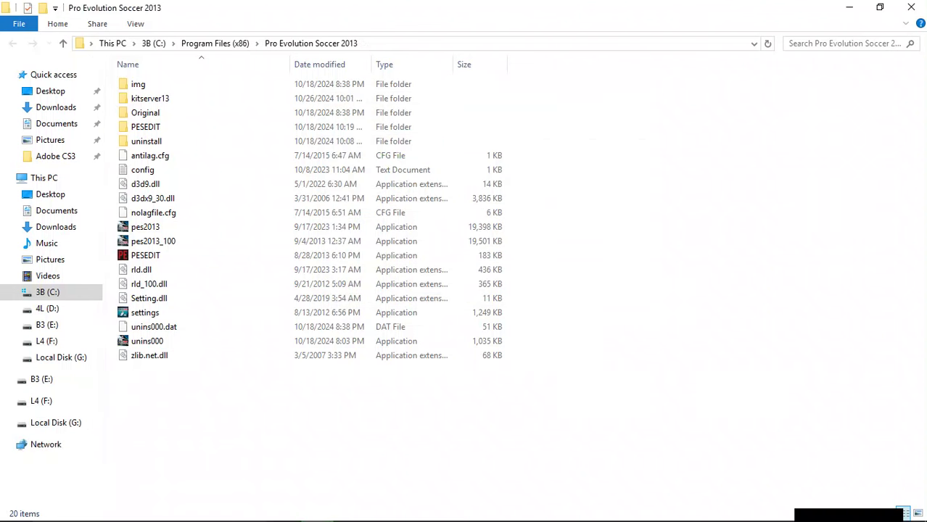
- Open the config application in the kitserver13 folder to view the Kitserver 13 miscellaneous settings, and close it without changes
click(150, 98)
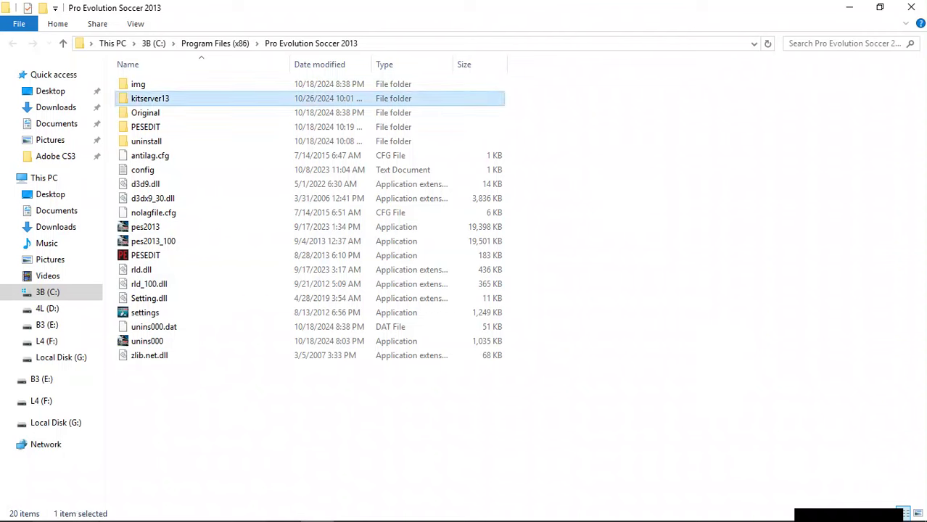
double_click(150, 98)
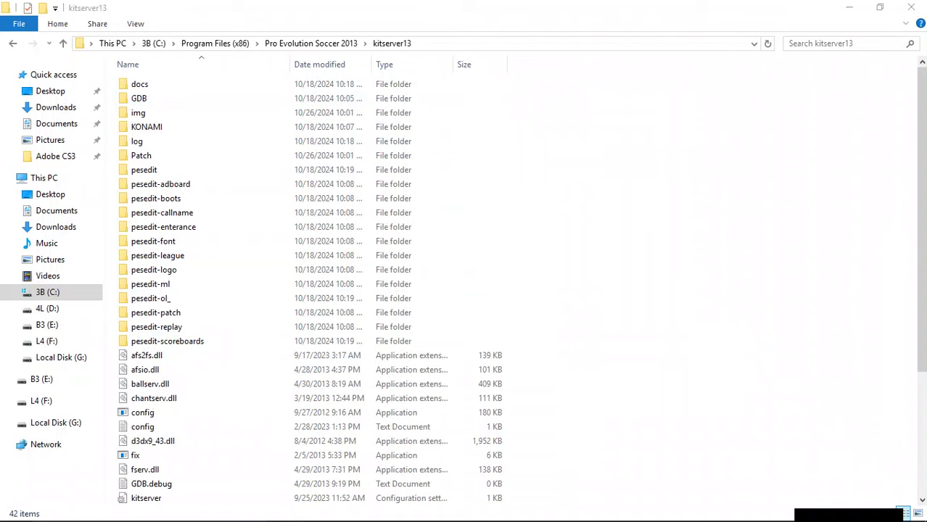
double_click(142, 413)
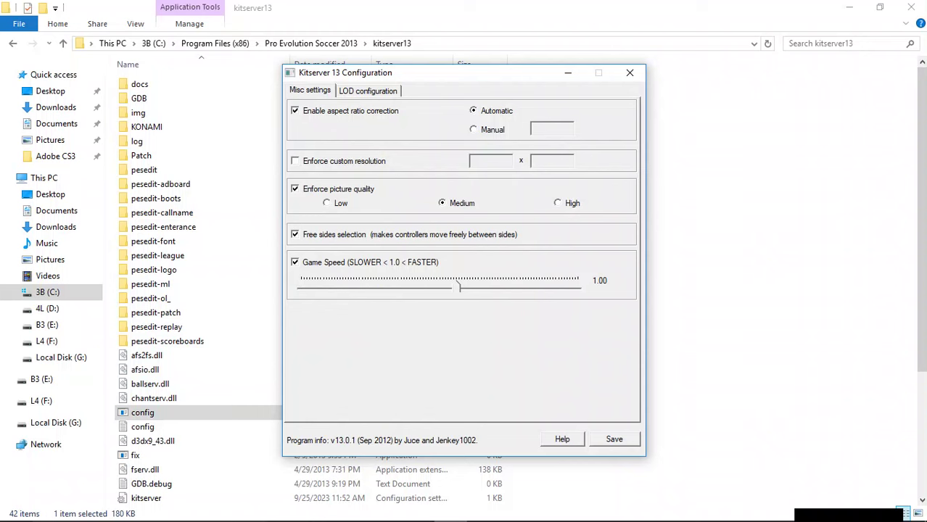
click(629, 73)
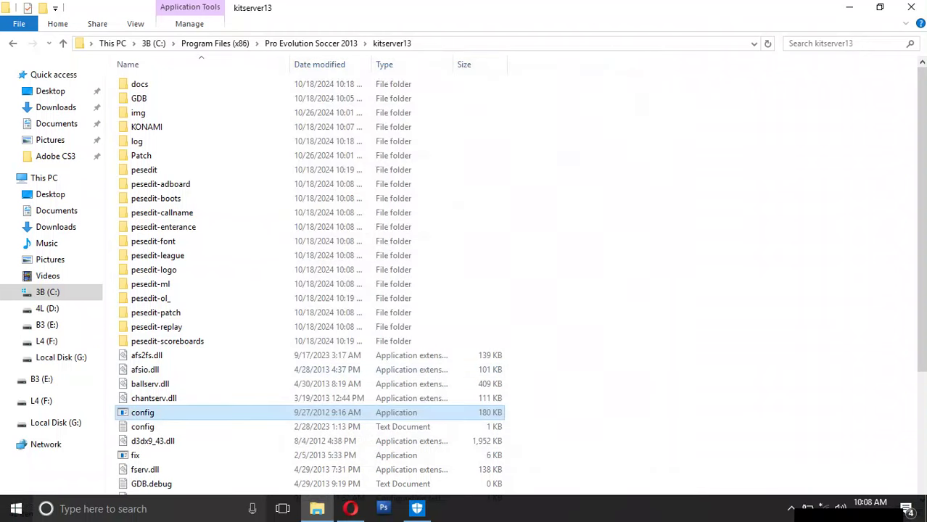
- Try to attach Kitserver to pes2013.exe with the manager application in the kitserver13 folder, and close the manager
drag(920, 217, 920, 337)
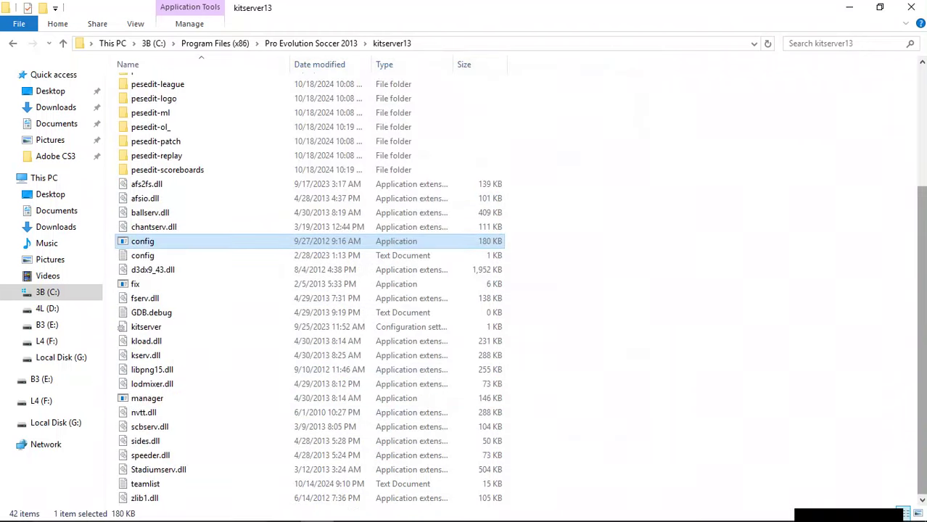
double_click(147, 398)
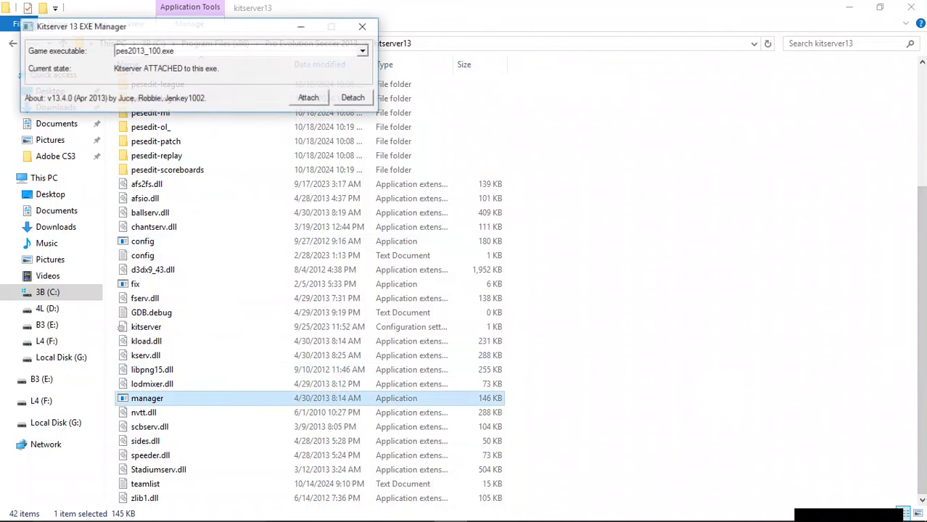
click(364, 50)
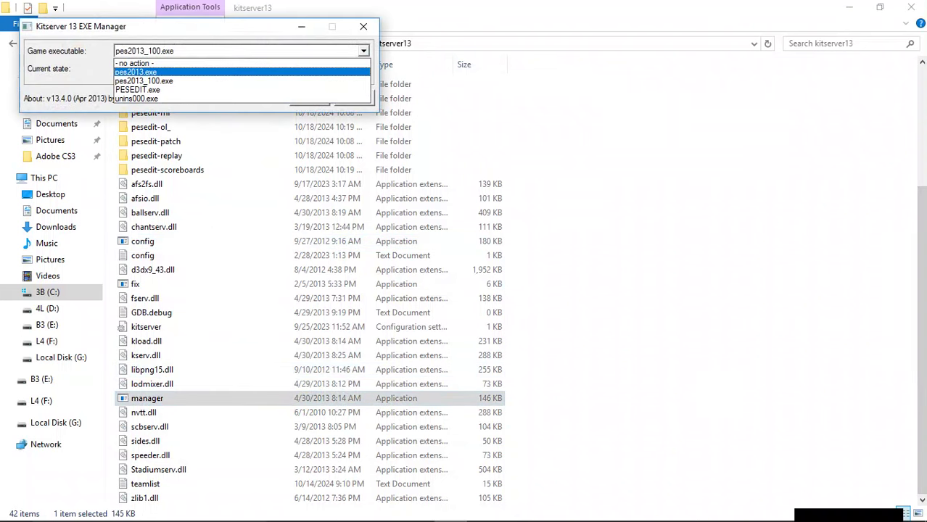
click(135, 72)
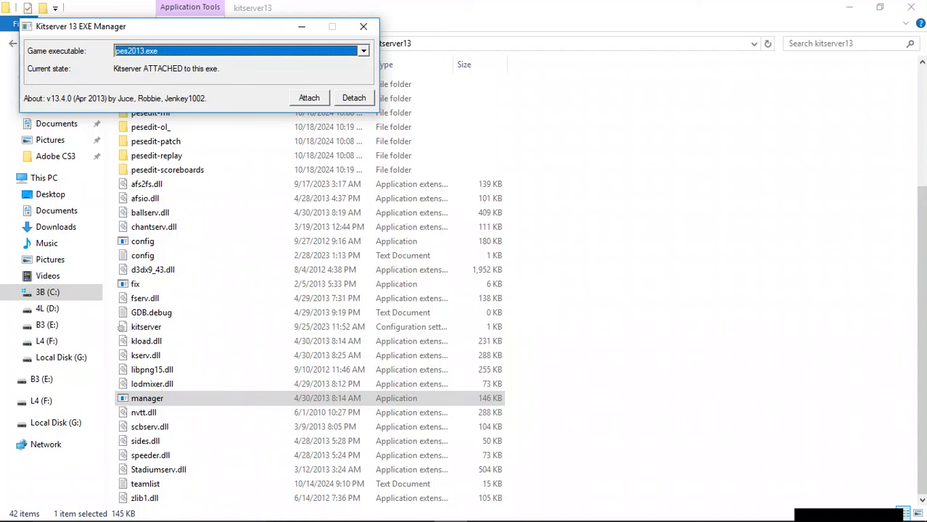
key(Return)
key(Return)
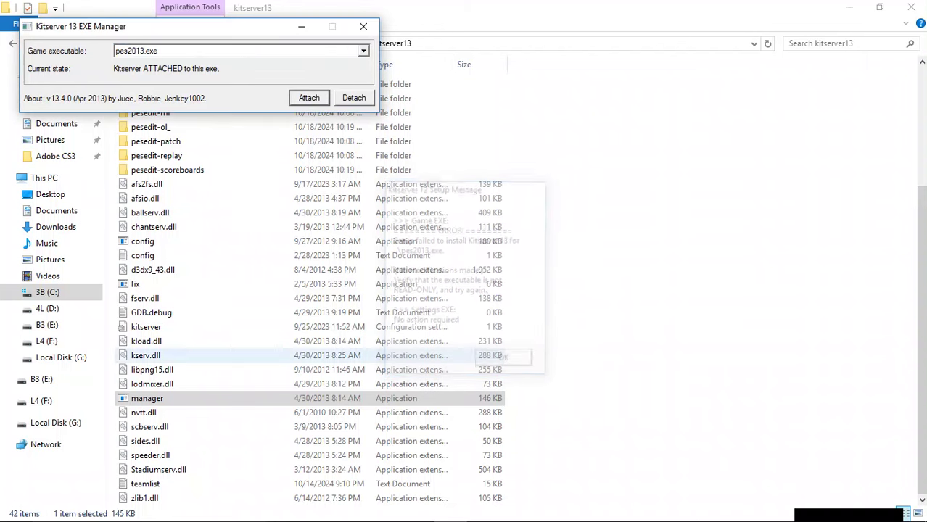
key(alt+F4)
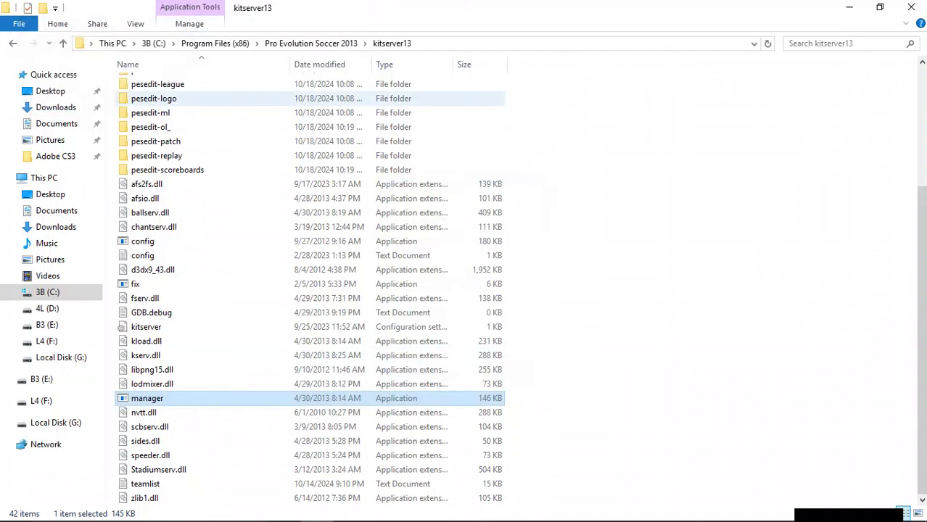
- Return to the Pro Evolution Soccer 2013 program folder and run pes2013 as administrator
key(alt+Left)
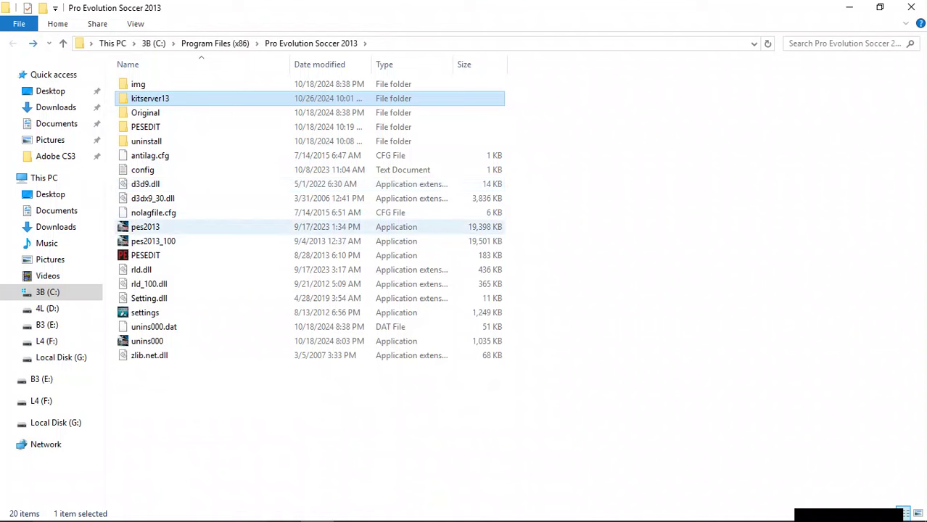
click(145, 227)
right_click(160, 227)
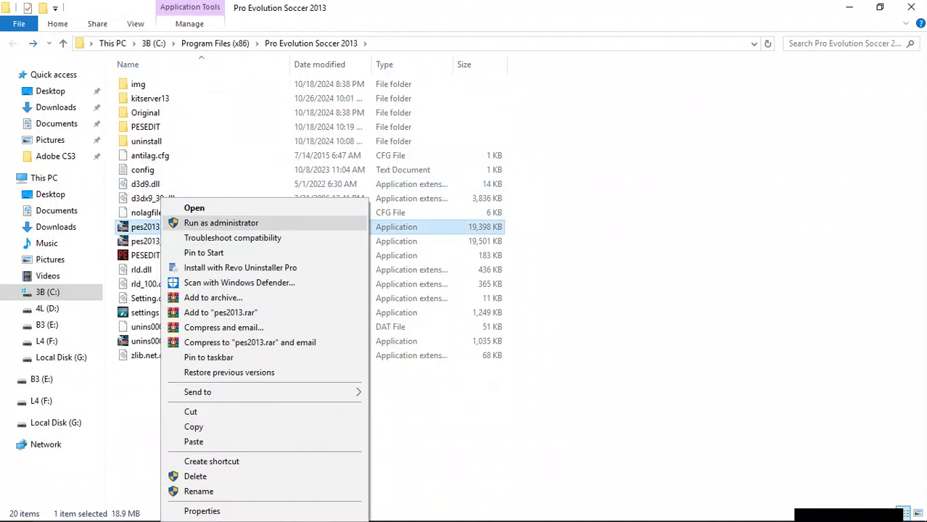
click(221, 223)
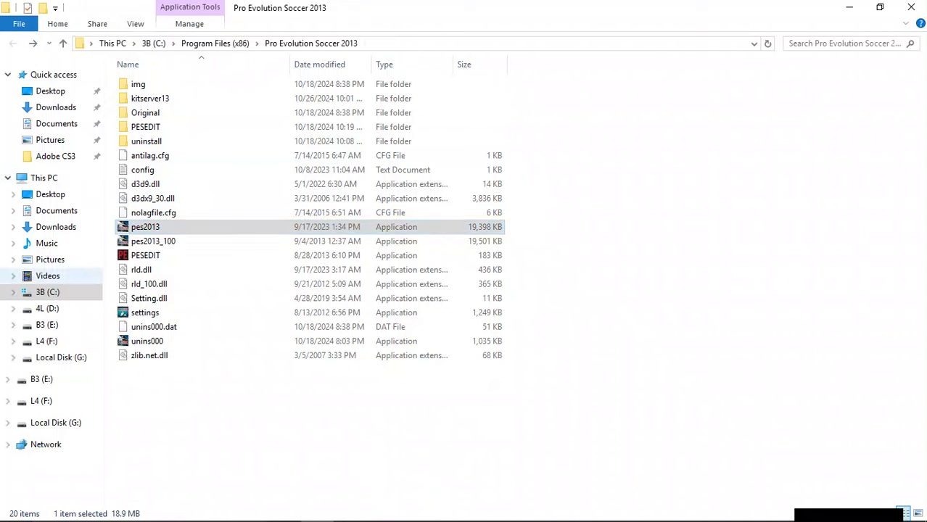
- Copy the Pro Evolution Soccer 2013 folder from Pictures > patch > izallngokpatch > KONAMI
click(50, 259)
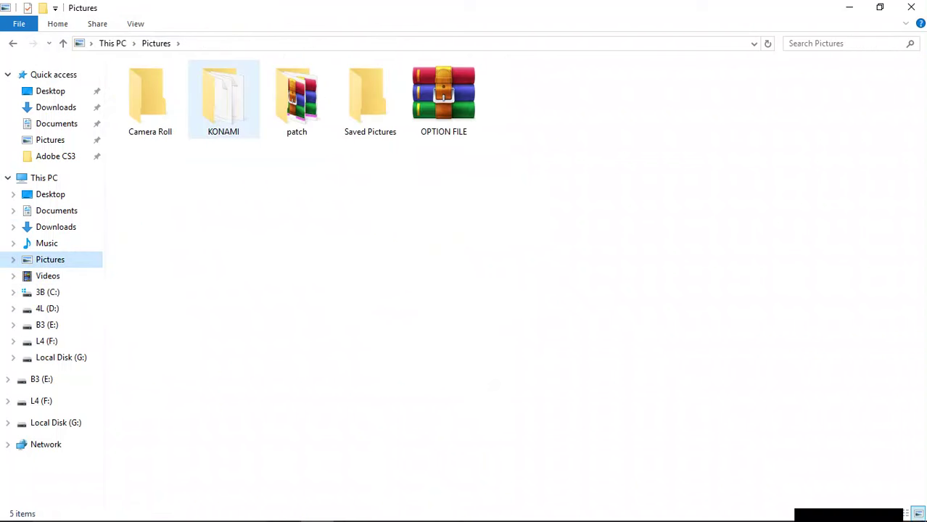
double_click(296, 98)
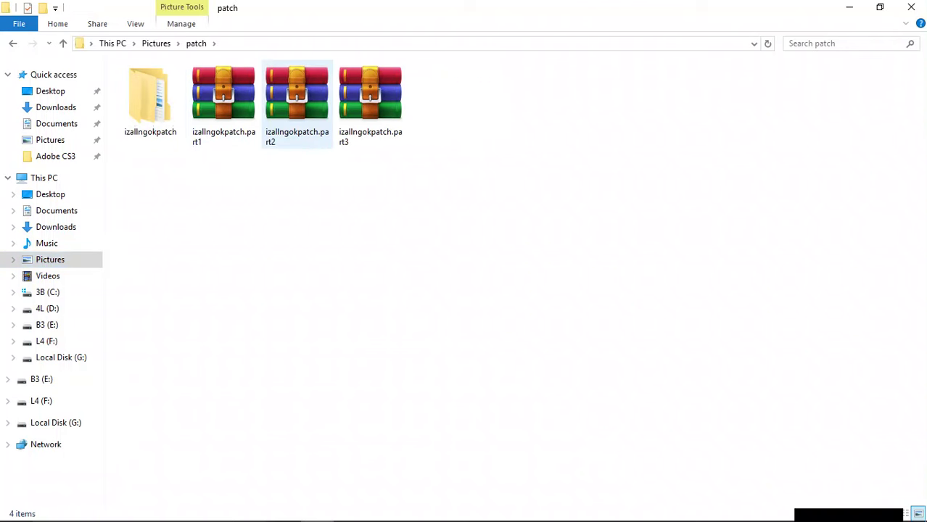
double_click(150, 98)
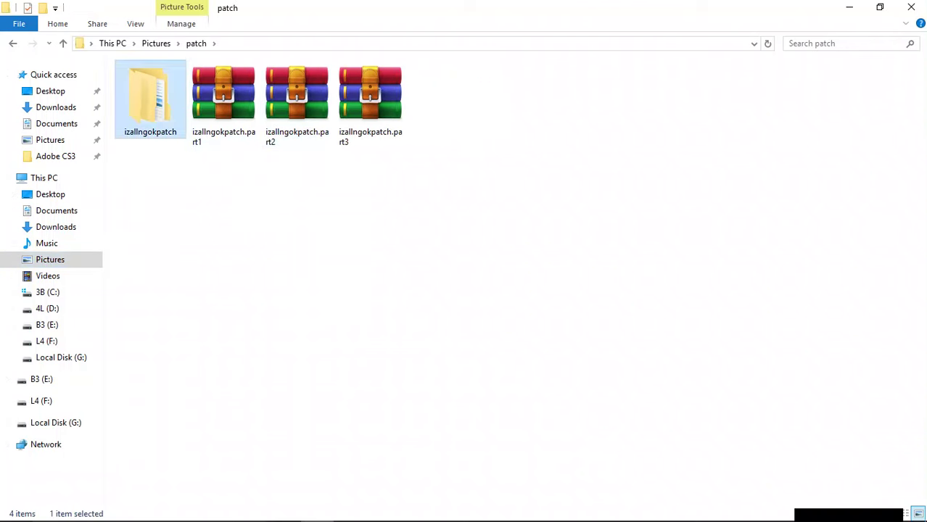
click(223, 98)
double_click(223, 98)
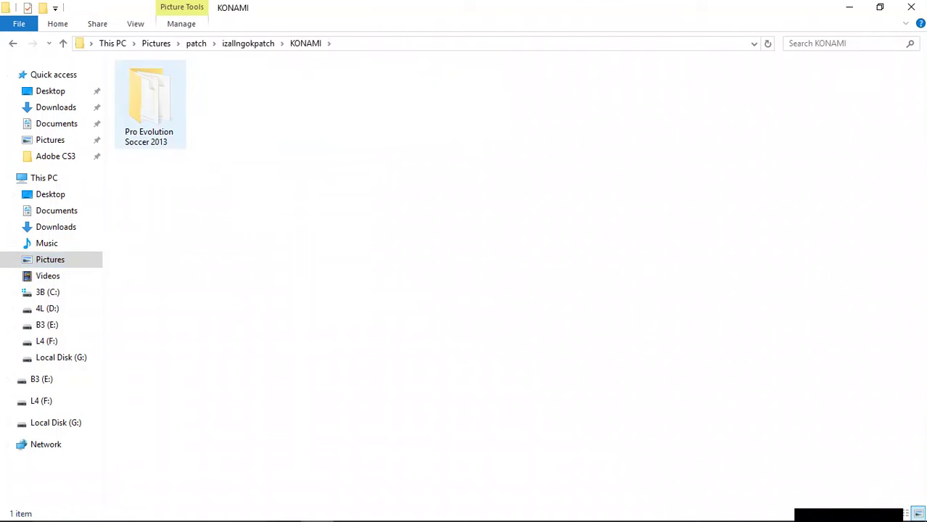
click(156, 108)
right_click(164, 116)
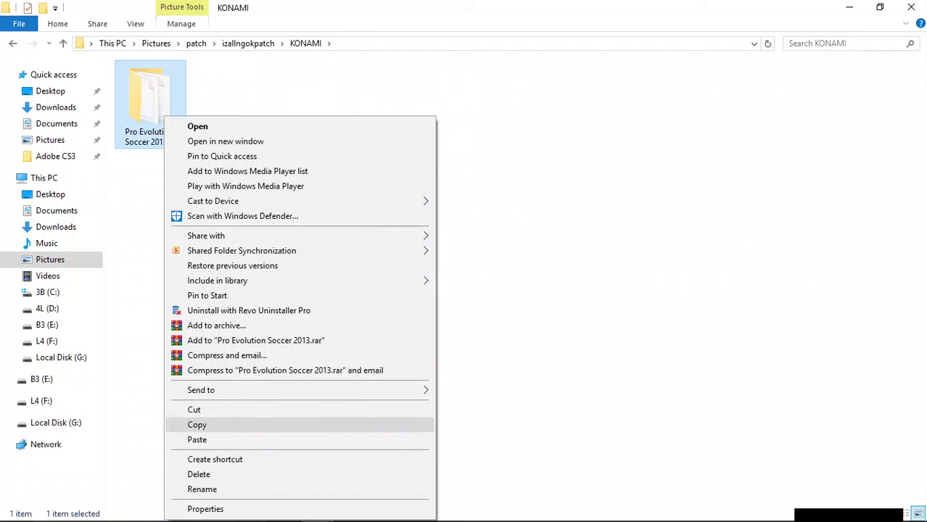
click(203, 424)
- Paste the copied Pro Evolution Soccer 2013 folder into Documents > KONAMI, replacing the files in the destination
click(57, 123)
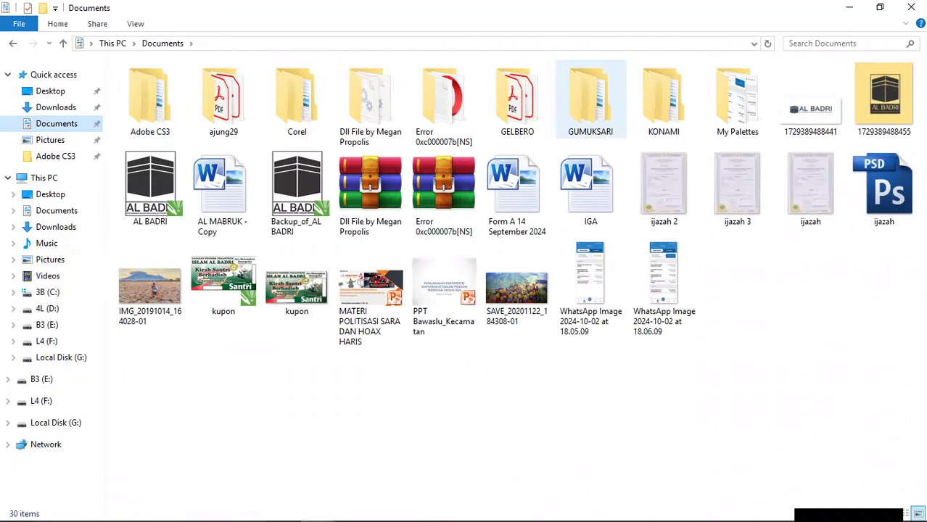
click(663, 98)
key(Return)
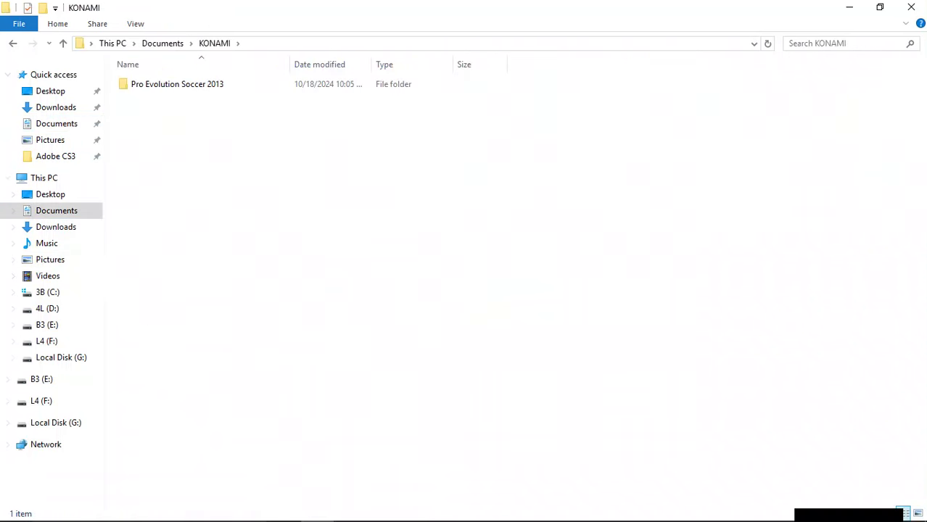
right_click(233, 137)
click(261, 230)
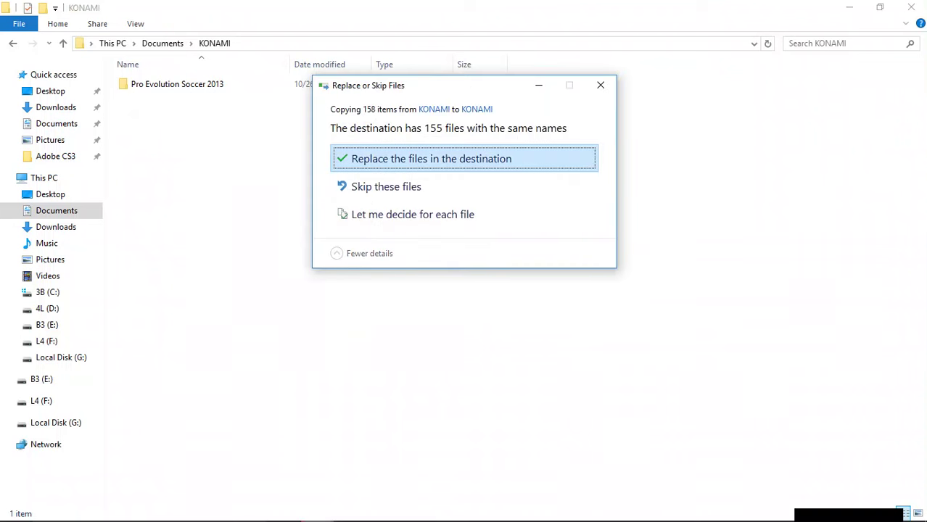
key(Return)
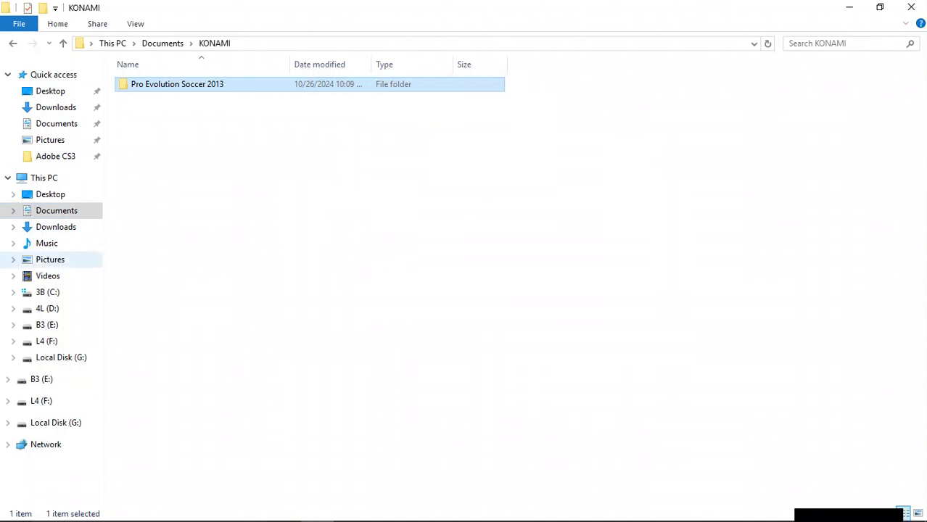
- Go back to the game's folder in Program Files (x86) and run pes2013 as administrator again
key(alt+Left)
key(alt+Left)
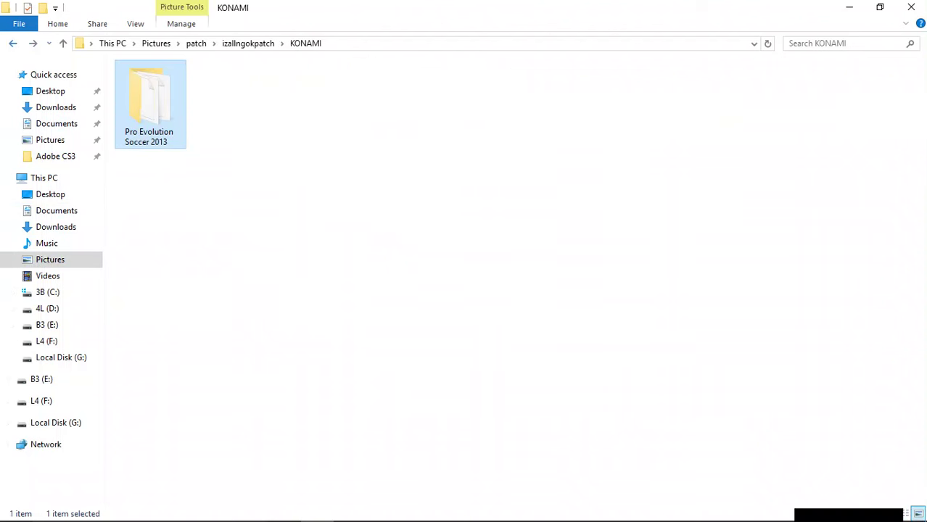
key(alt+Left)
key(alt+Left)
key(alt+Left)
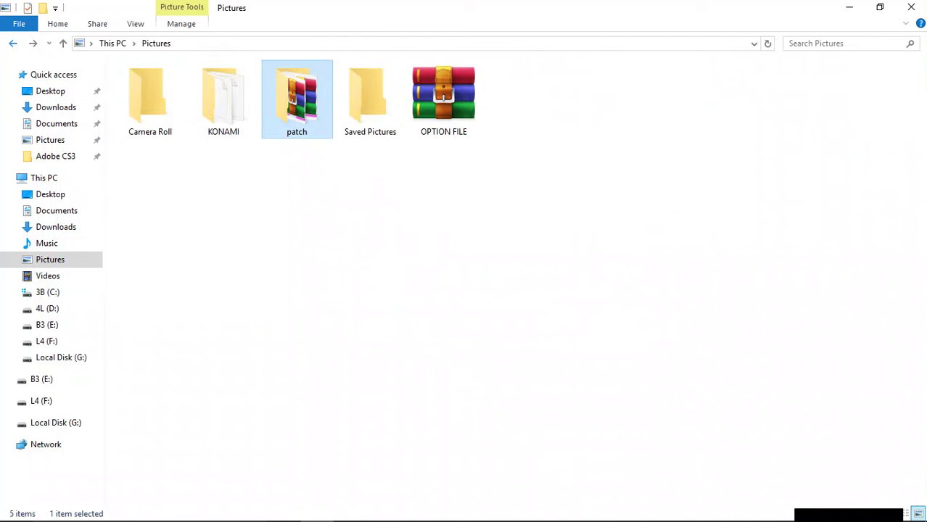
key(alt+Left)
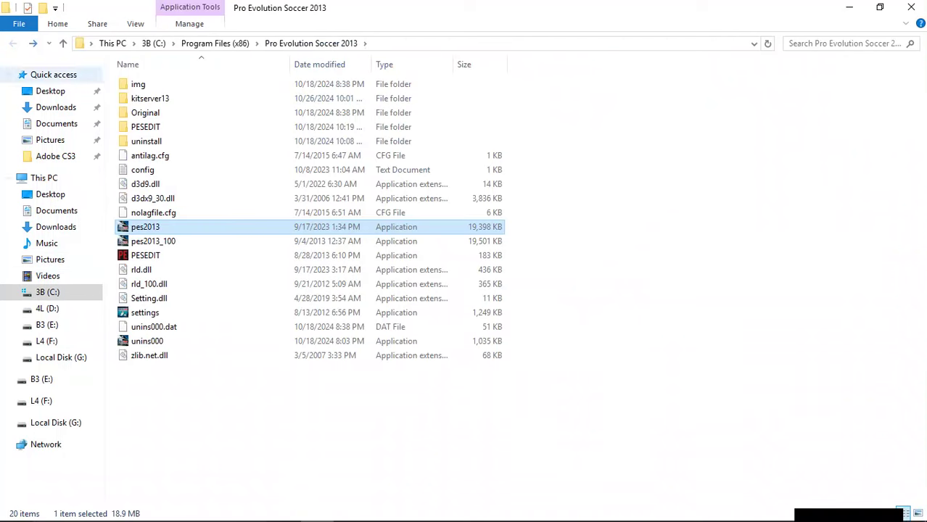
right_click(179, 227)
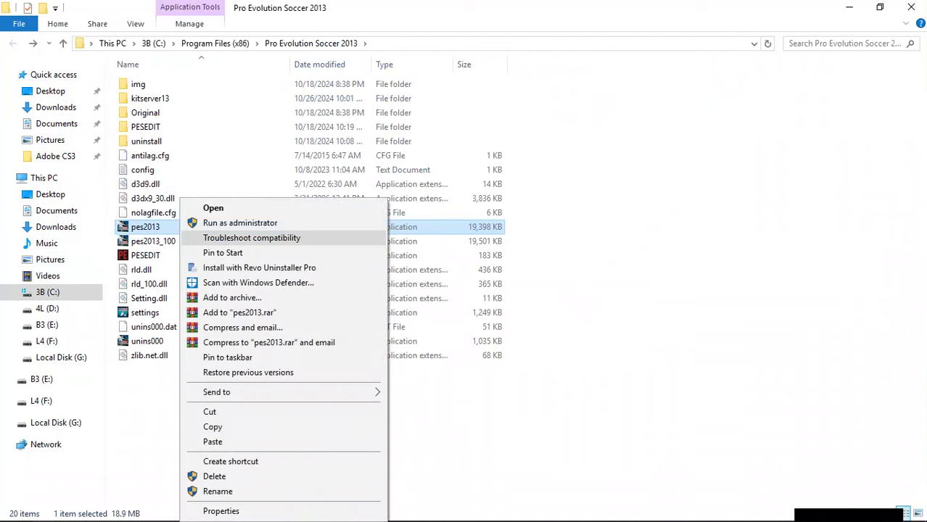
click(221, 223)
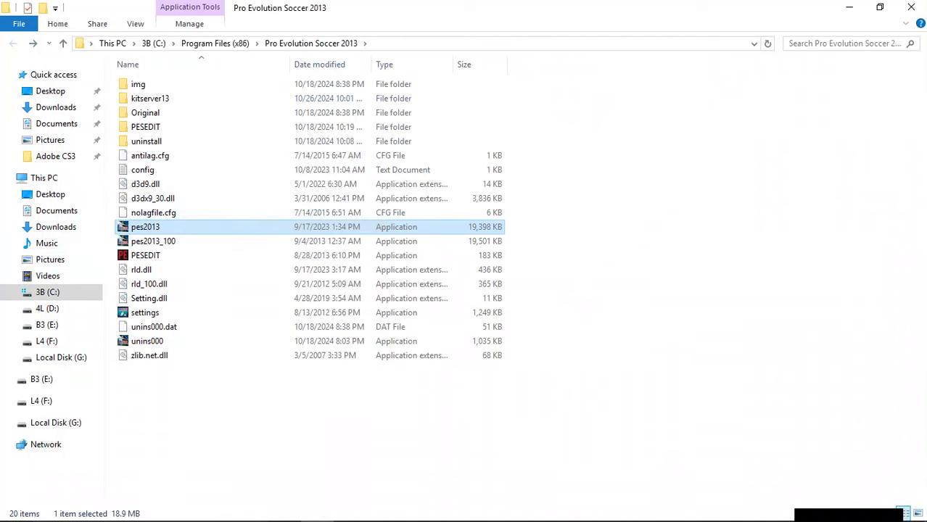